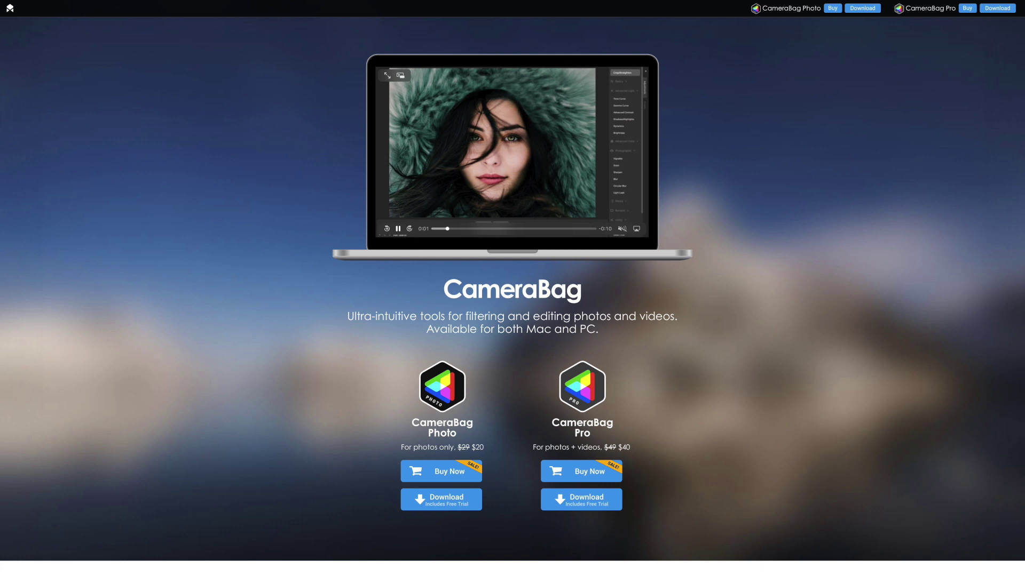
Step: Scroll the All Apps list down to Findings, open its detail page and browse its screenshot carousel
scroll(513, 288, "down", 10)
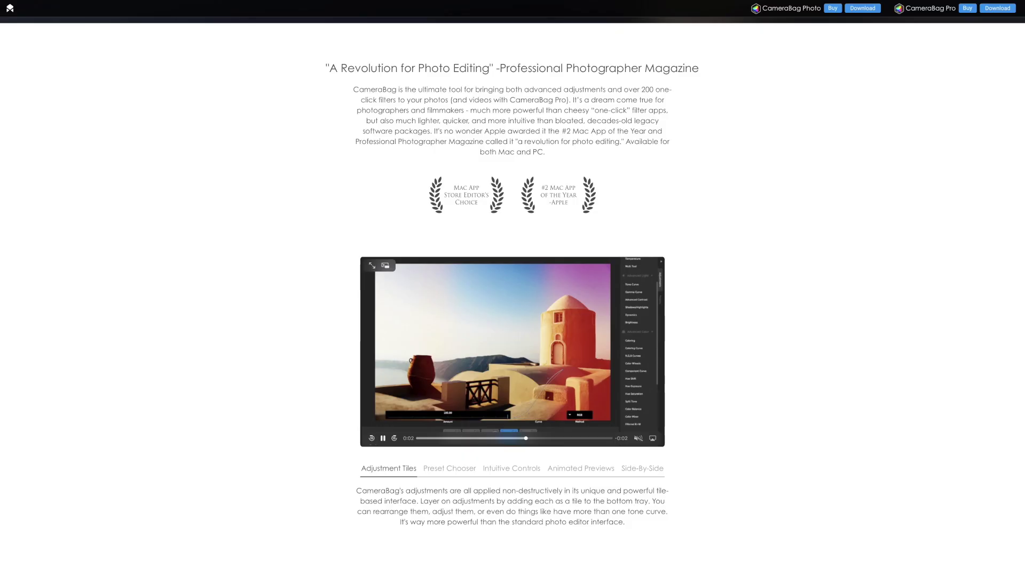
scroll(513, 288, "down", 10)
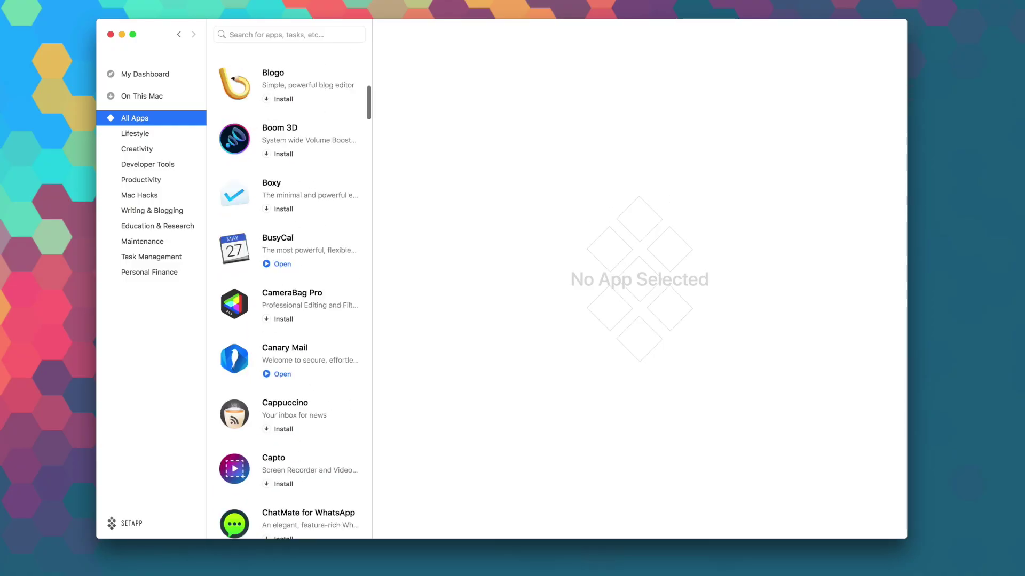
scroll(295, 295, "down", 15)
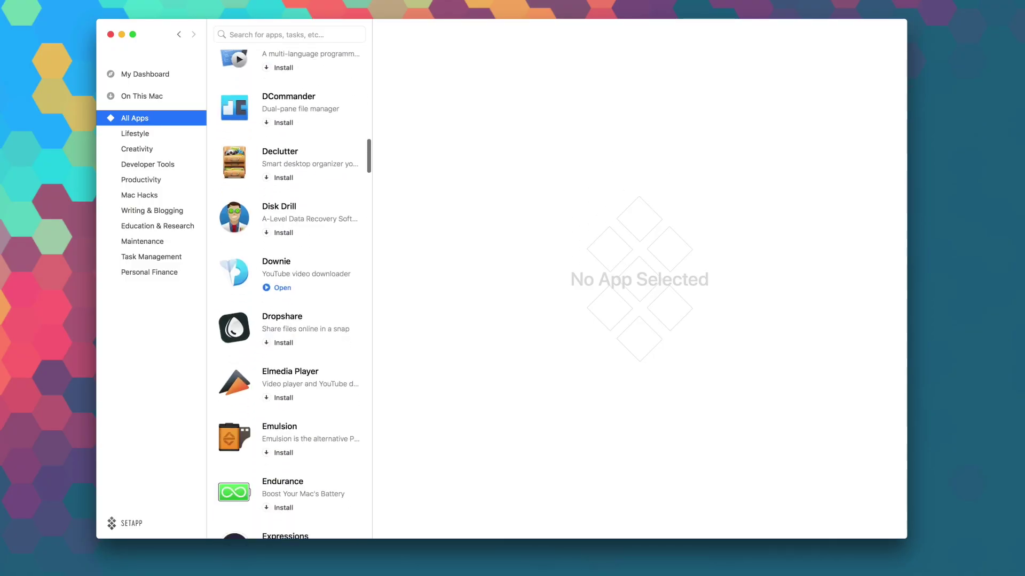
scroll(295, 295, "down", 8)
left_click(289, 176)
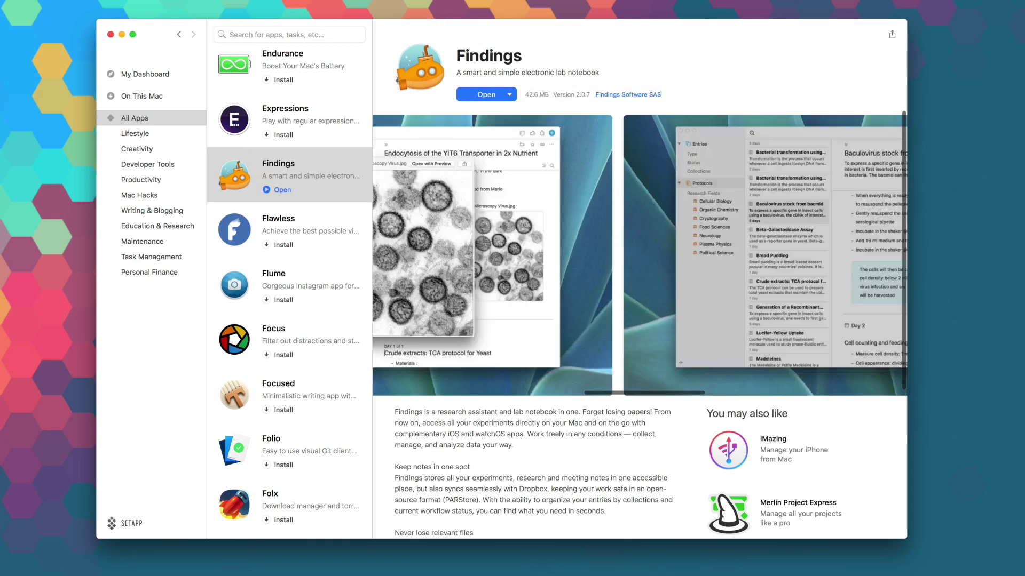
scroll(641, 256, "right", 6)
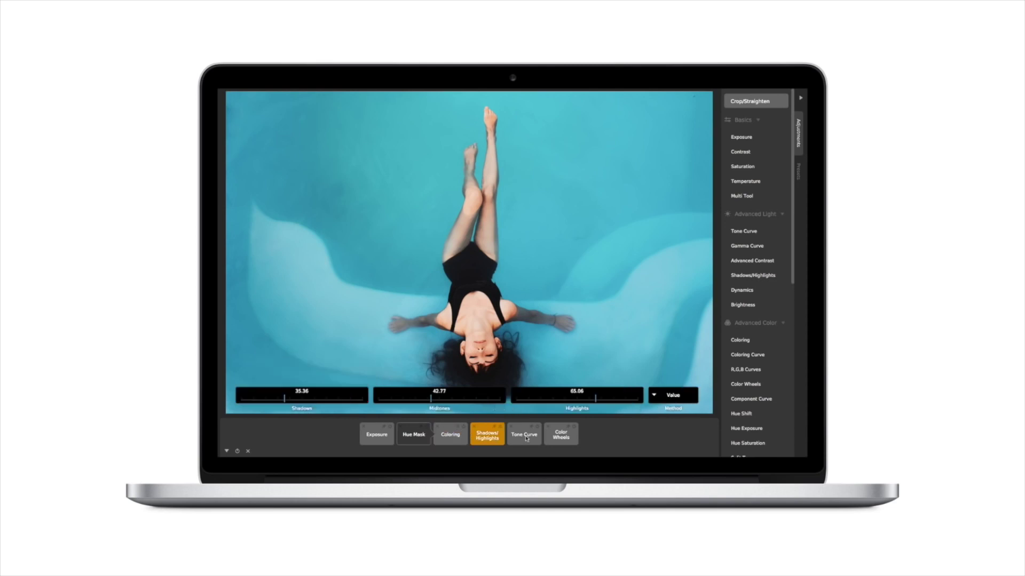
Step: Bring up Color Wheels on the pool photo and drag the Midtones wheel up-left toward green
left_click(525, 436)
left_click(561, 437)
mouse_move(477, 377)
left_mouse_down()
mouse_move(460, 376)
mouse_move(484, 341)
mouse_move(482, 387)
mouse_move(456, 381)
mouse_move(472, 363)
mouse_move(488, 377)
mouse_move(470, 391)
left_mouse_up()
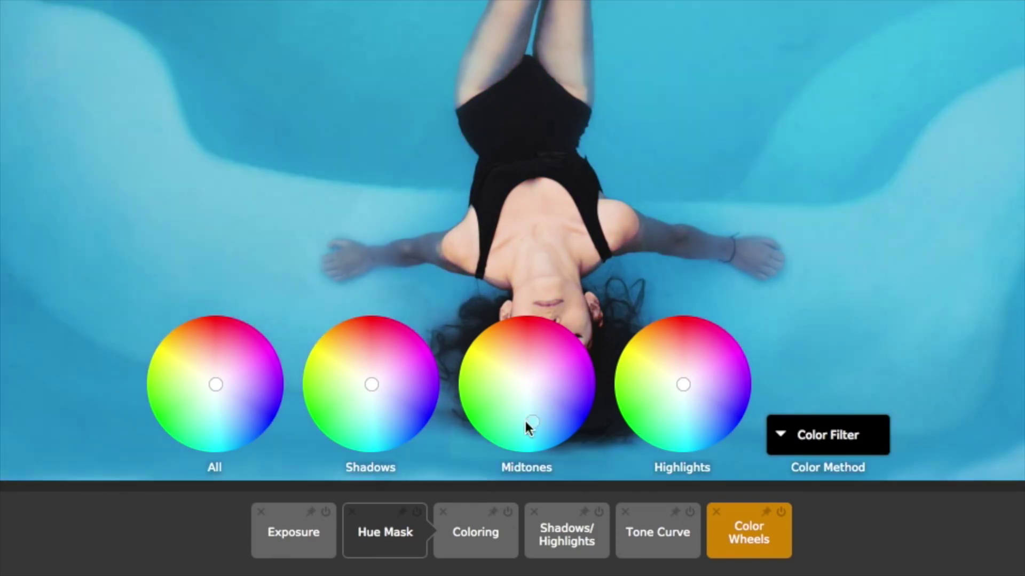
left_click_drag(525, 421, 492, 366)
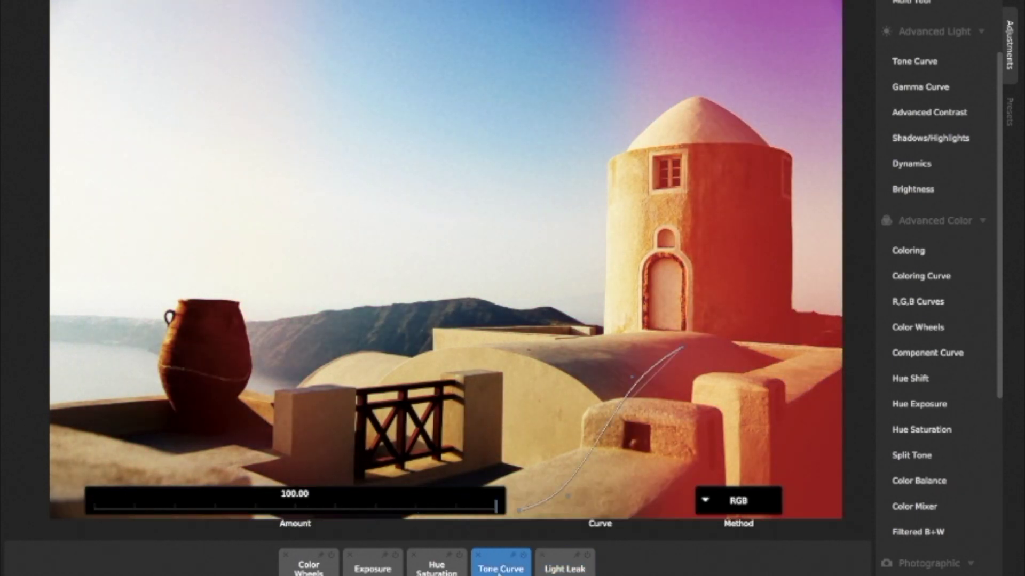
Step: Reshape the portrait's Coloring Curve and slide its hue to turn the fur green
left_click(445, 569)
left_click(394, 570)
left_click(309, 569)
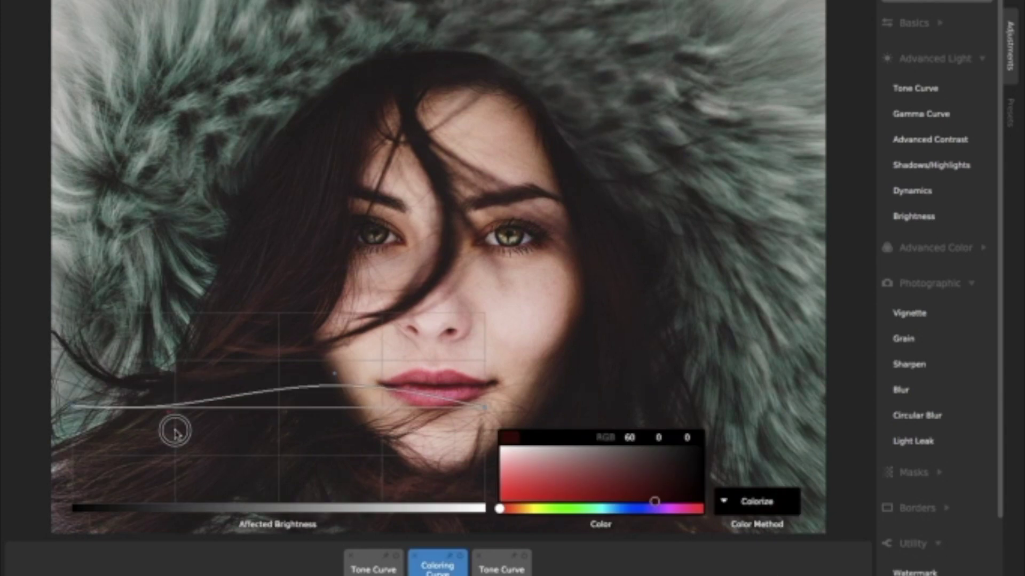
left_click_drag(171, 427, 201, 514)
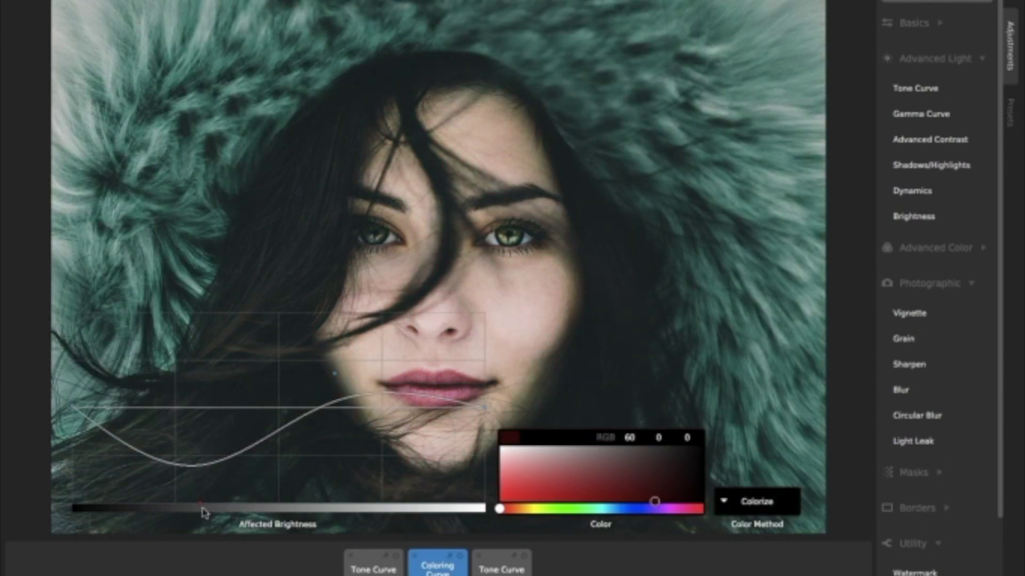
left_click_drag(655, 510, 699, 509)
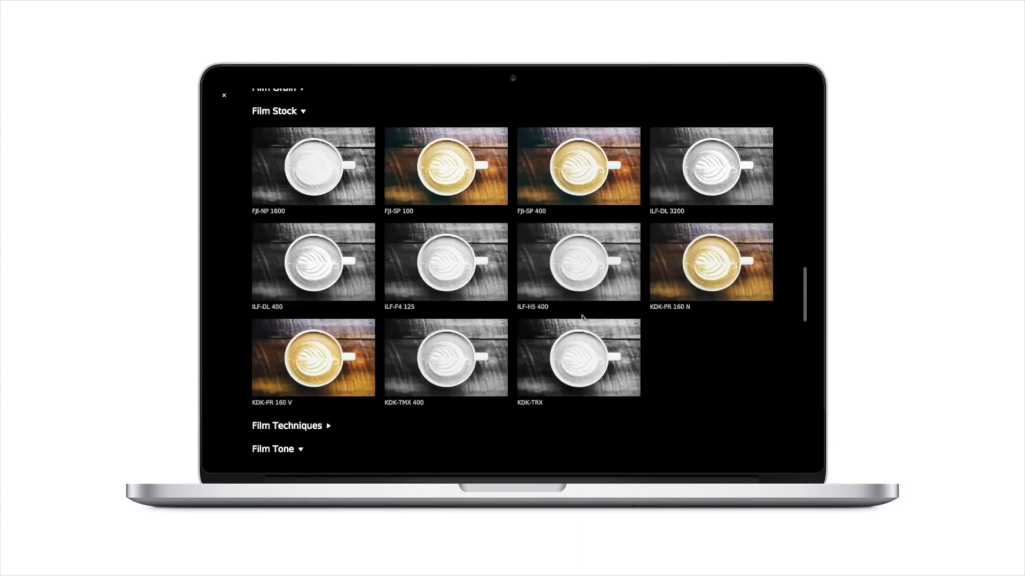
scroll(583, 318, "down", 10)
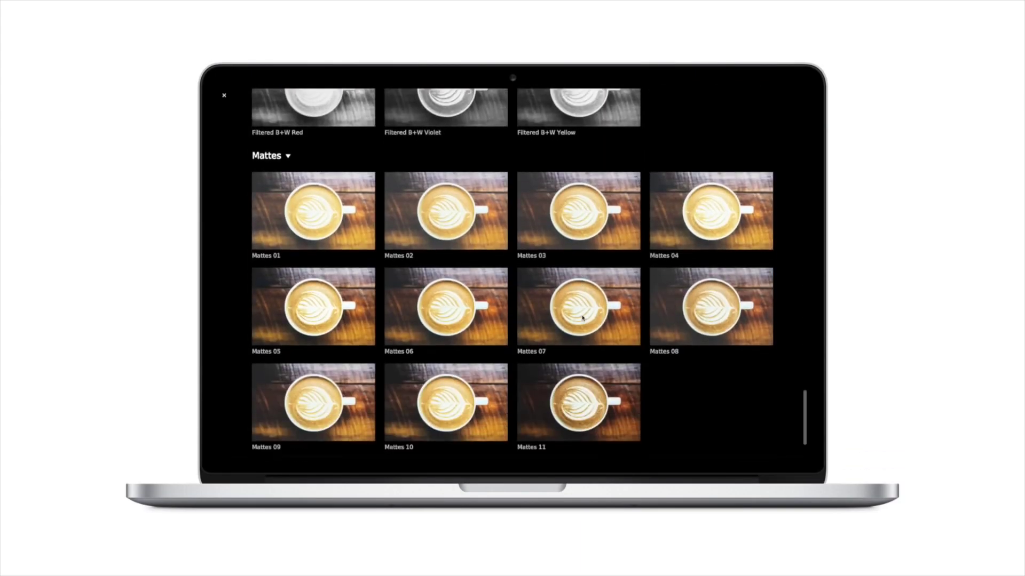
Step: Apply Mattes 07 to the coffee photo and pull its Gamma Curve down to darken it
left_click(583, 318)
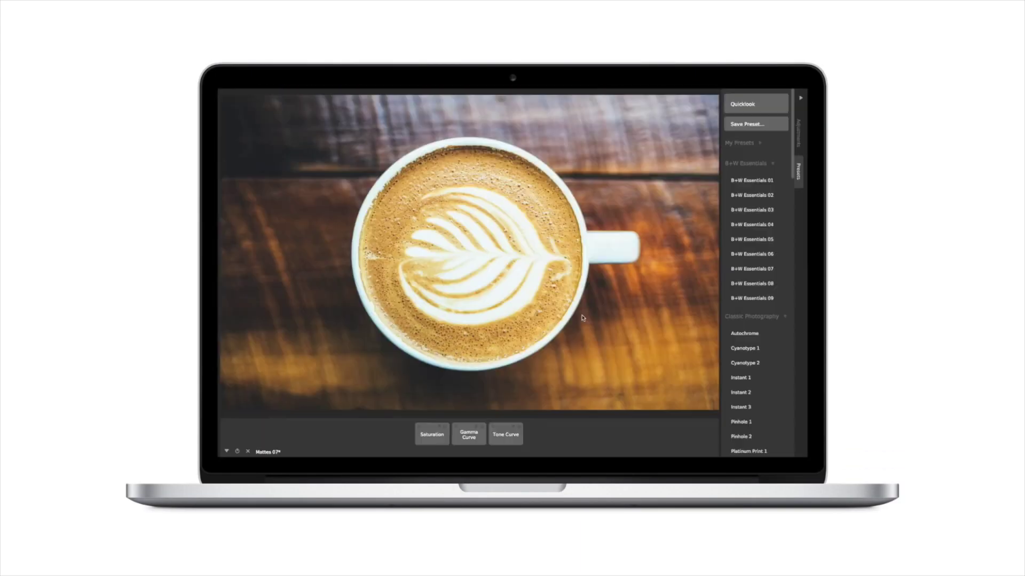
left_click(443, 433)
left_click(476, 436)
left_click_drag(527, 352, 531, 371)
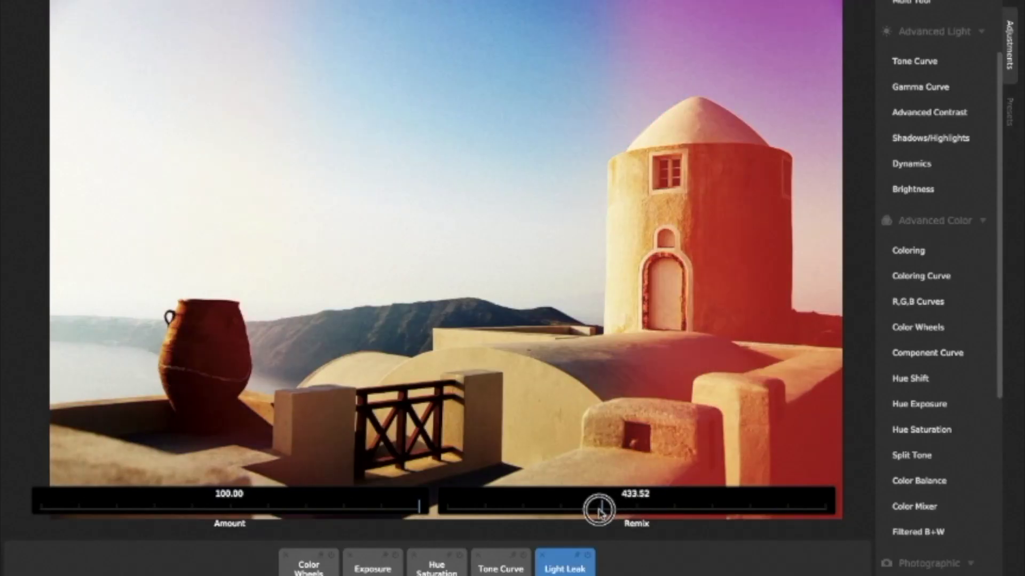
Step: Remix the Santorini photo's light leak to 438.23 and step through its adjustment tiles
mouse_move(599, 507)
left_mouse_down()
mouse_move(531, 509)
mouse_move(619, 510)
left_mouse_up()
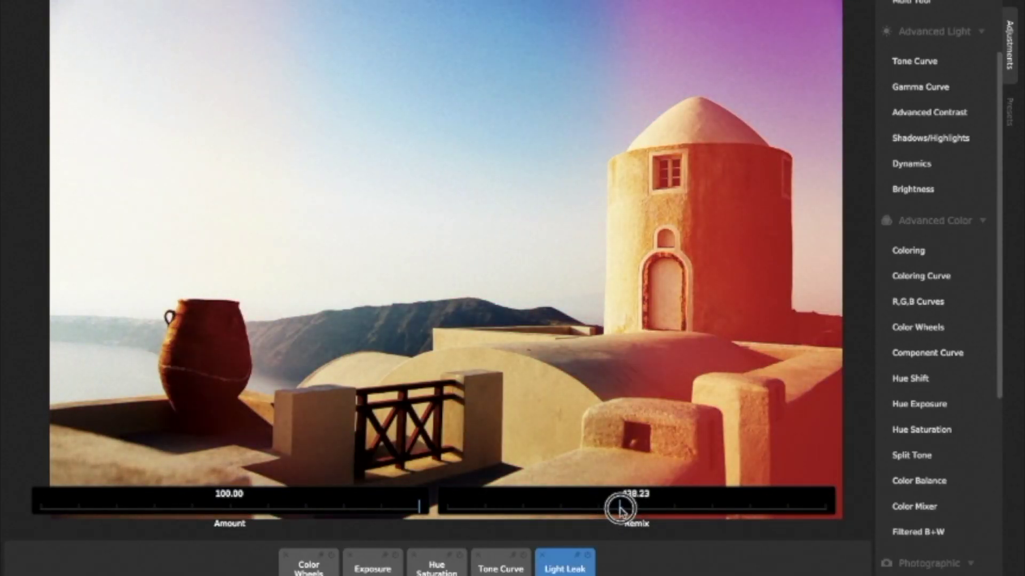
left_click(501, 569)
left_click(436, 568)
left_click(393, 571)
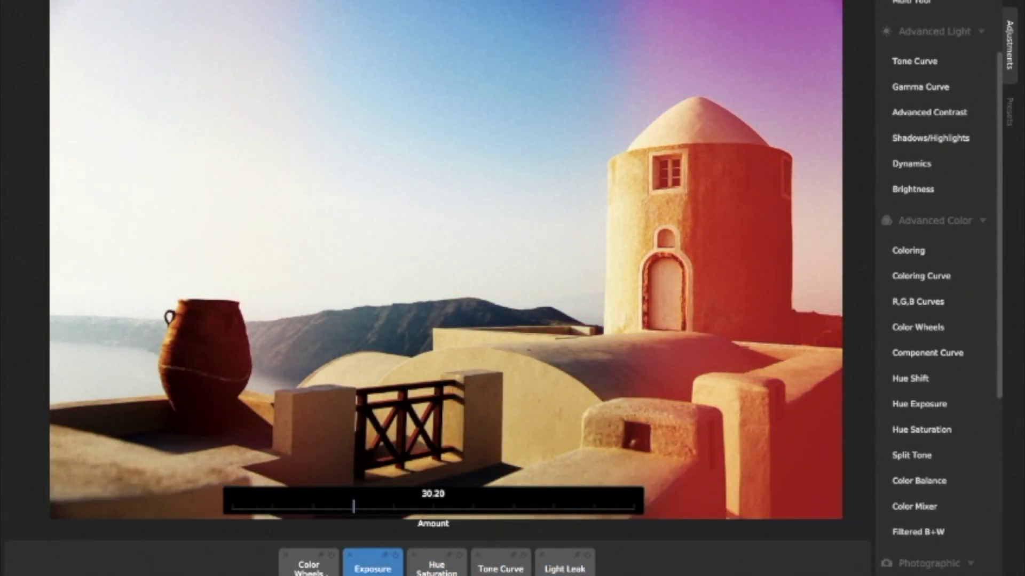
left_click(309, 566)
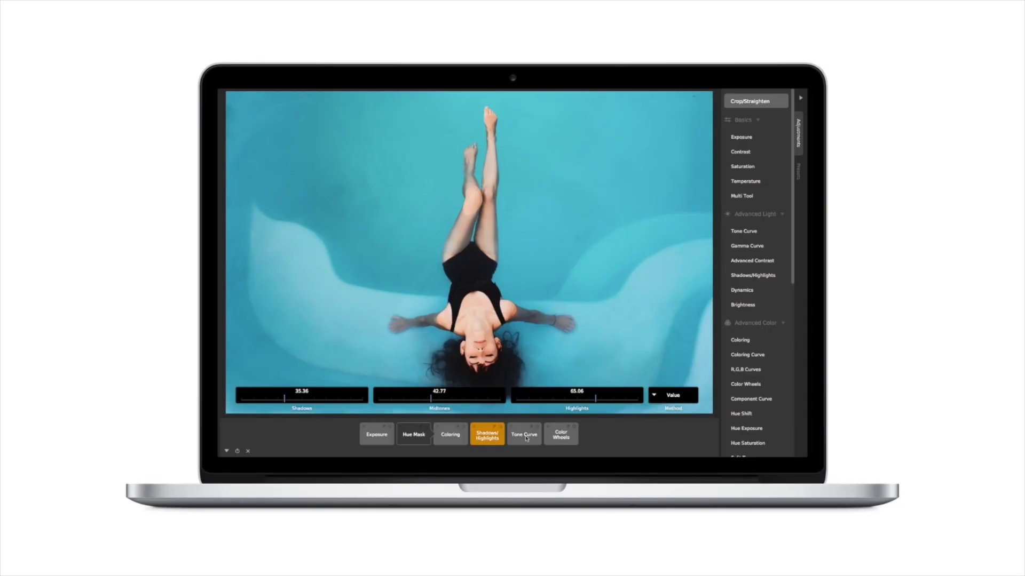
Step: Bring up Color Wheels on the pool photo and drag the Midtones wheel toward green
left_click(524, 434)
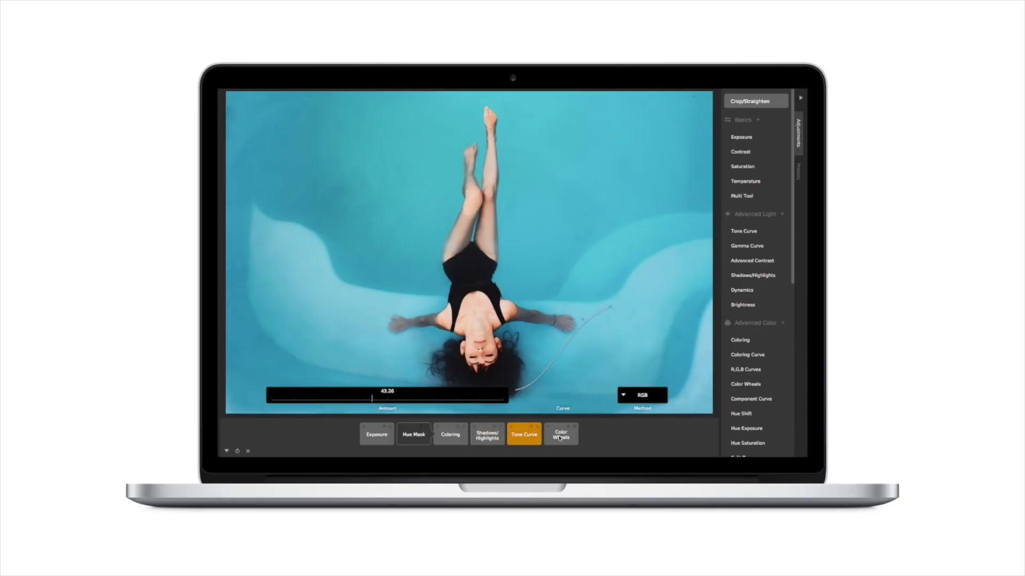
left_click(561, 435)
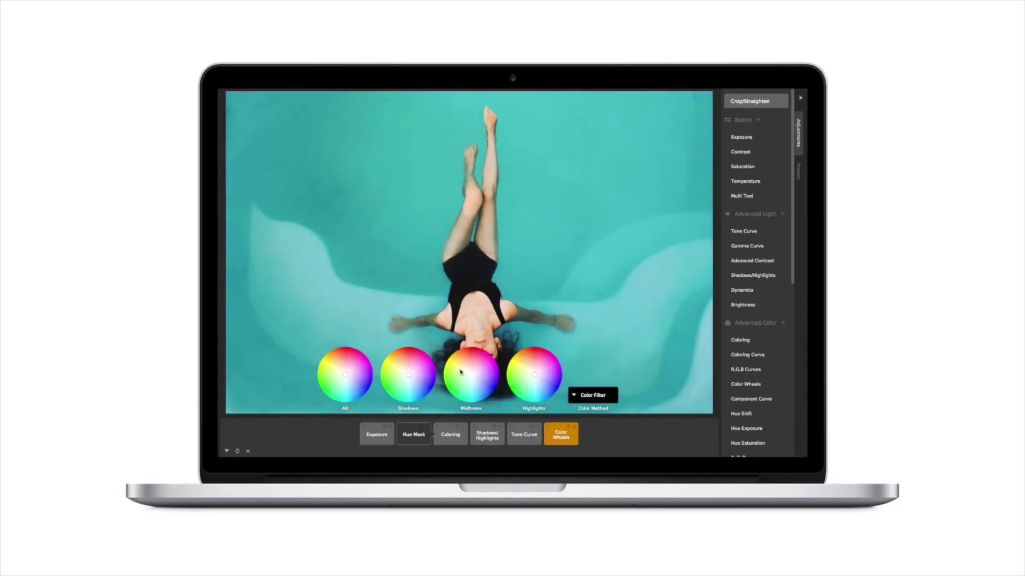
left_click_drag(460, 372, 519, 427)
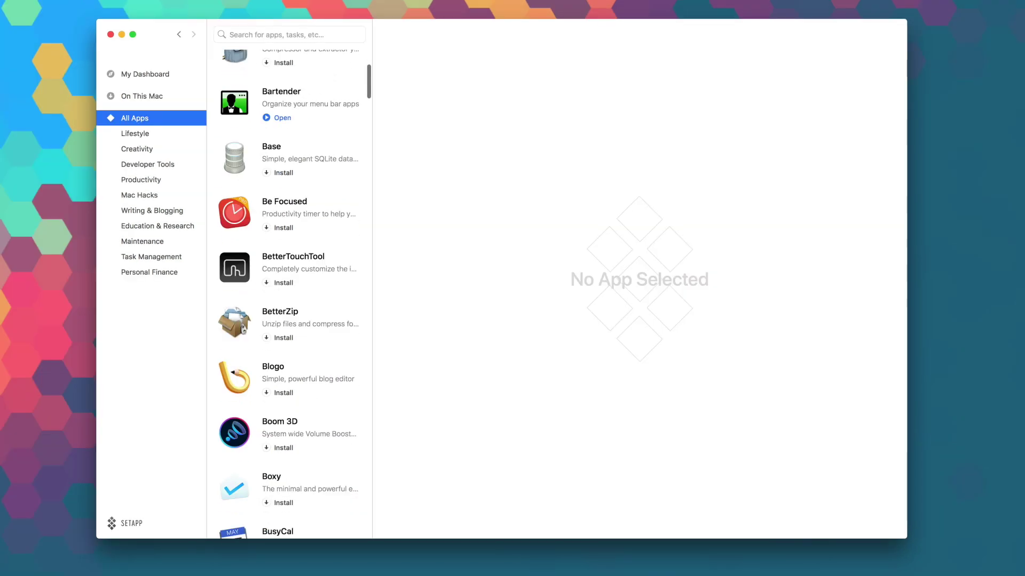
Step: Scroll to Findings in All Apps and browse its version 2.0.7 detail page and screenshots
scroll(289, 294, "down", 10)
scroll(290, 294, "down", 15)
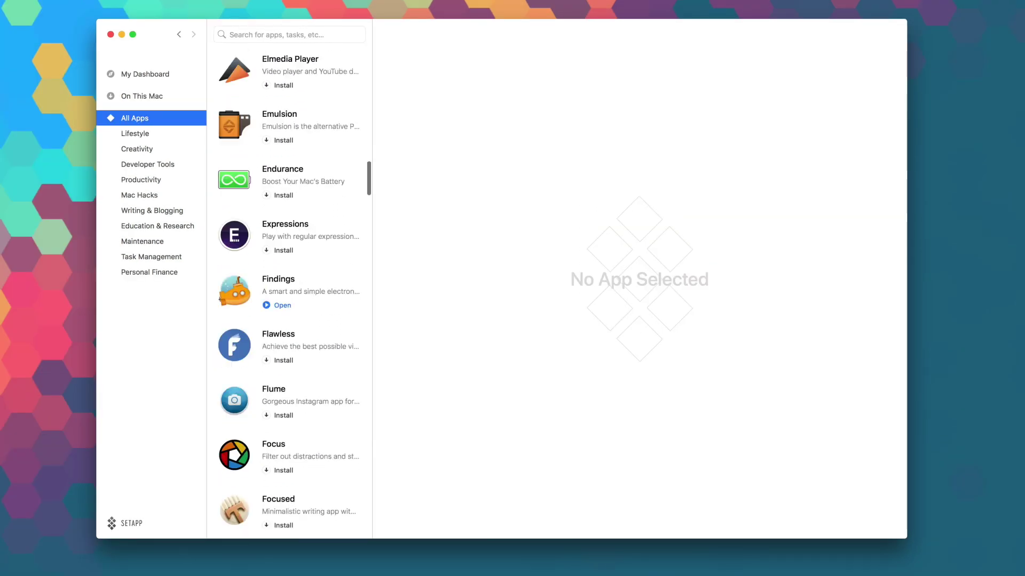
scroll(289, 294, "down", 3)
left_click(290, 175)
scroll(641, 320, "down", 5)
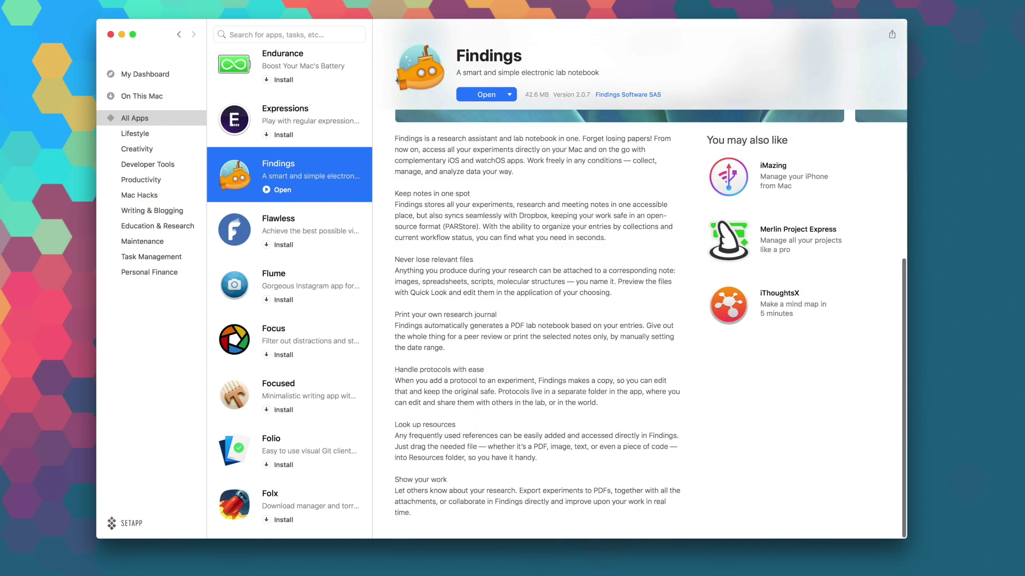
scroll(640, 320, "up", 5)
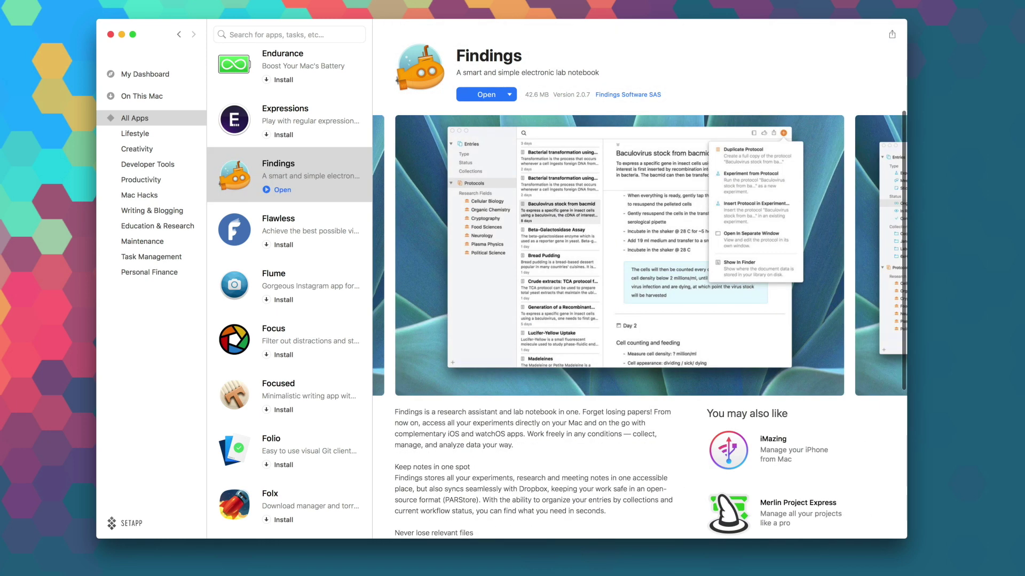
scroll(289, 294, "down", 3)
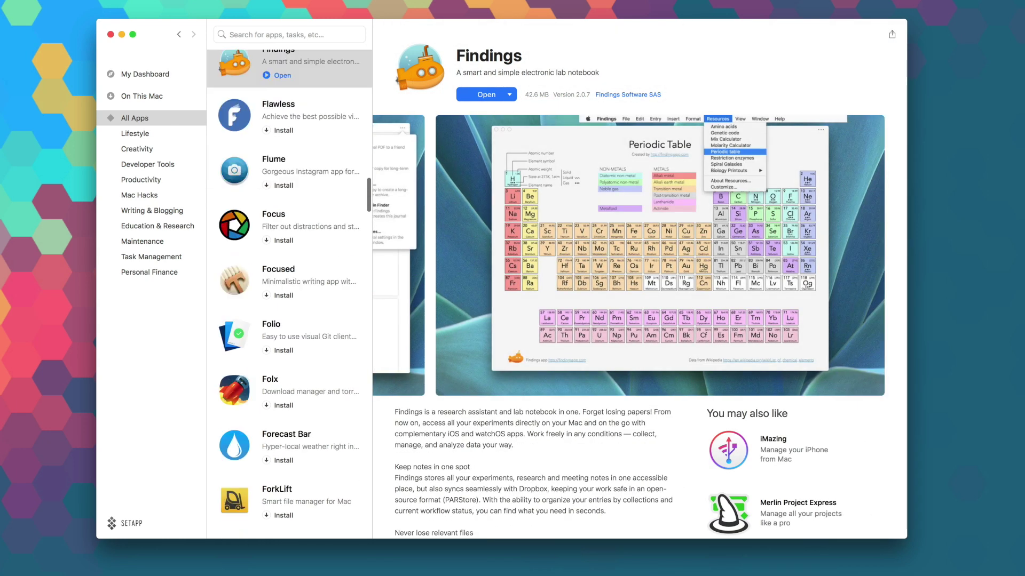
scroll(289, 293, "down", 15)
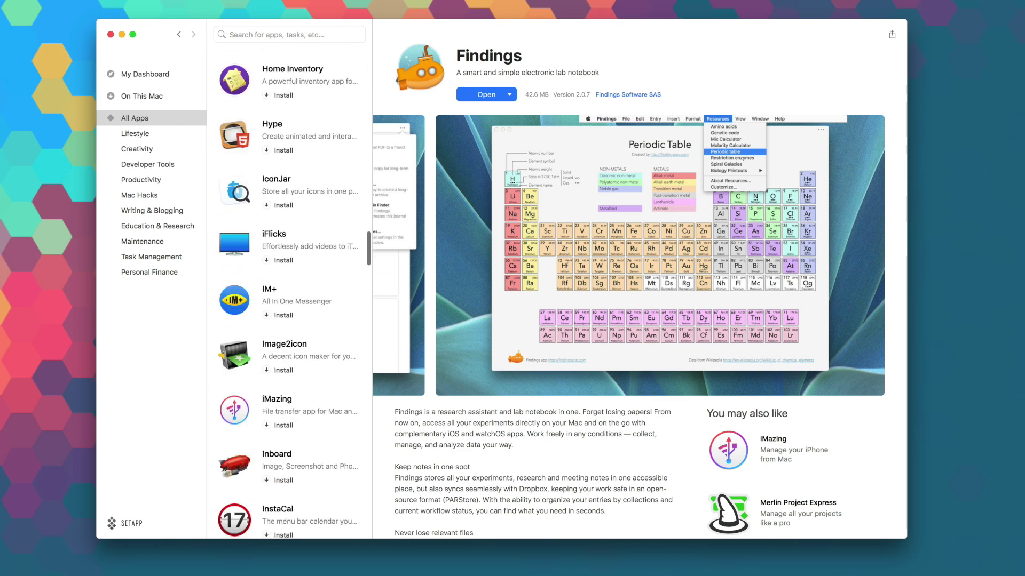